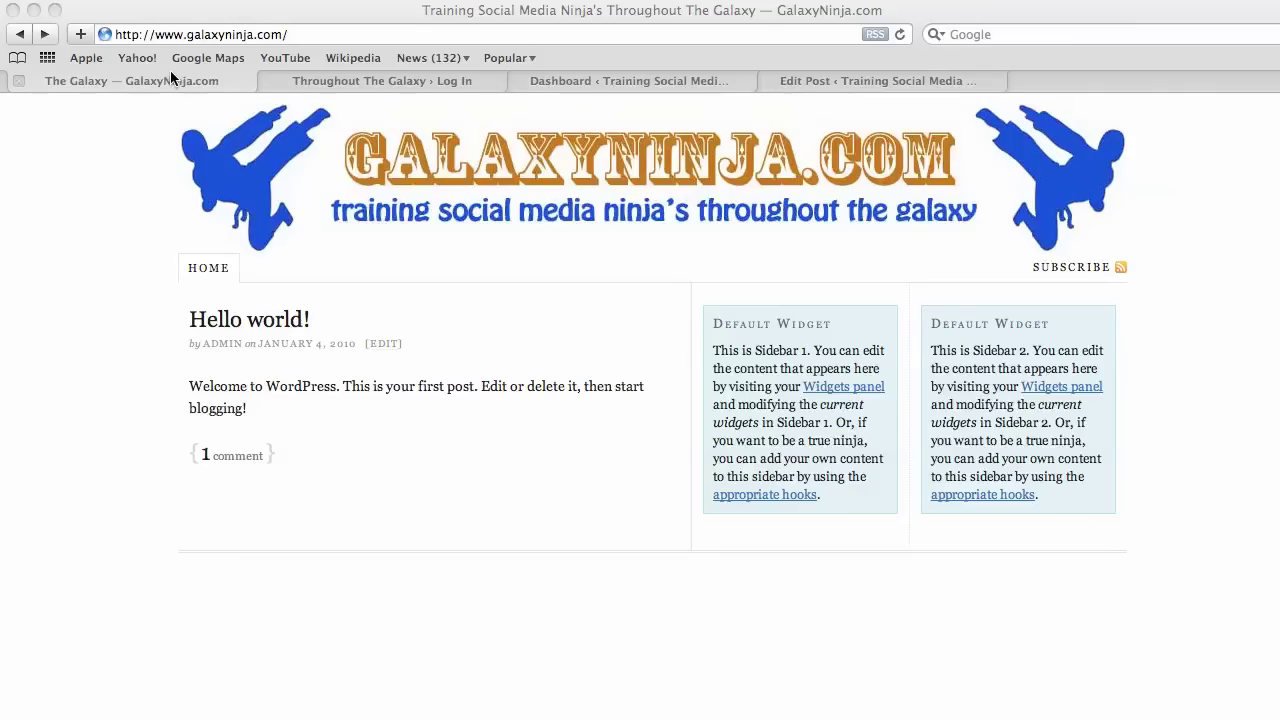
Load the site's wp-admin address and switch to the login page tab
click(332, 33)
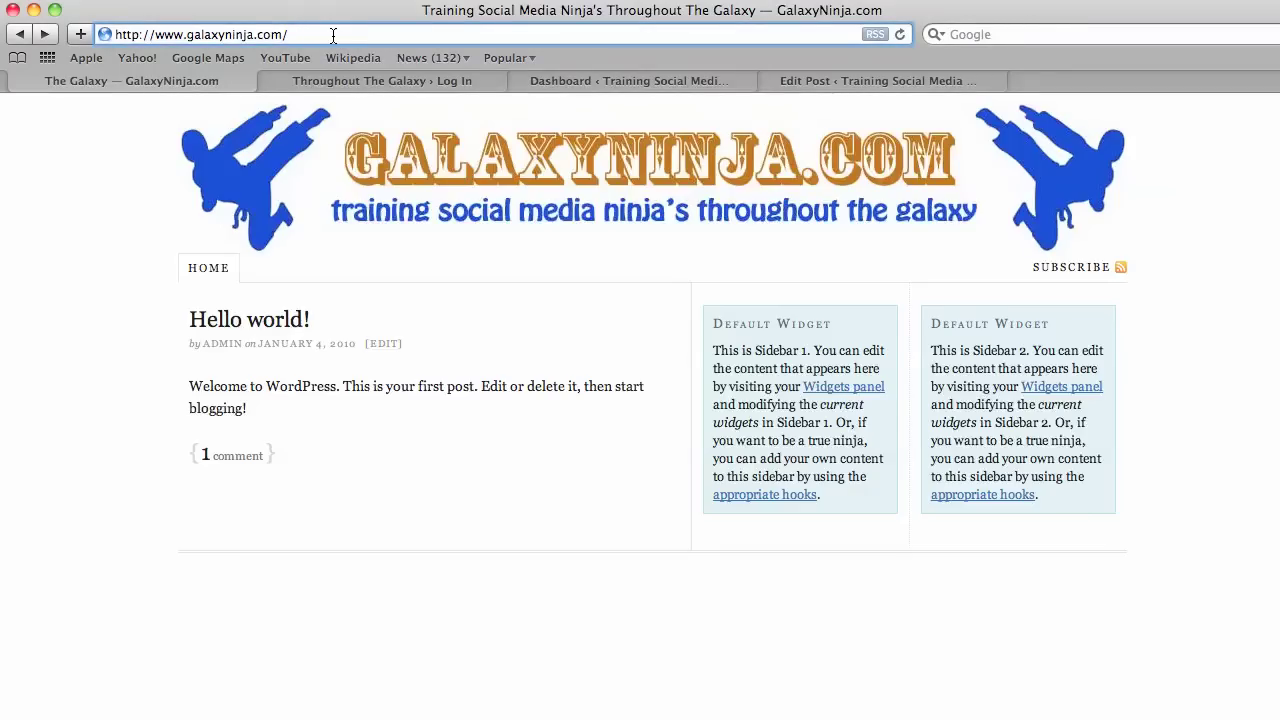
text(wp-admin)
key(Return)
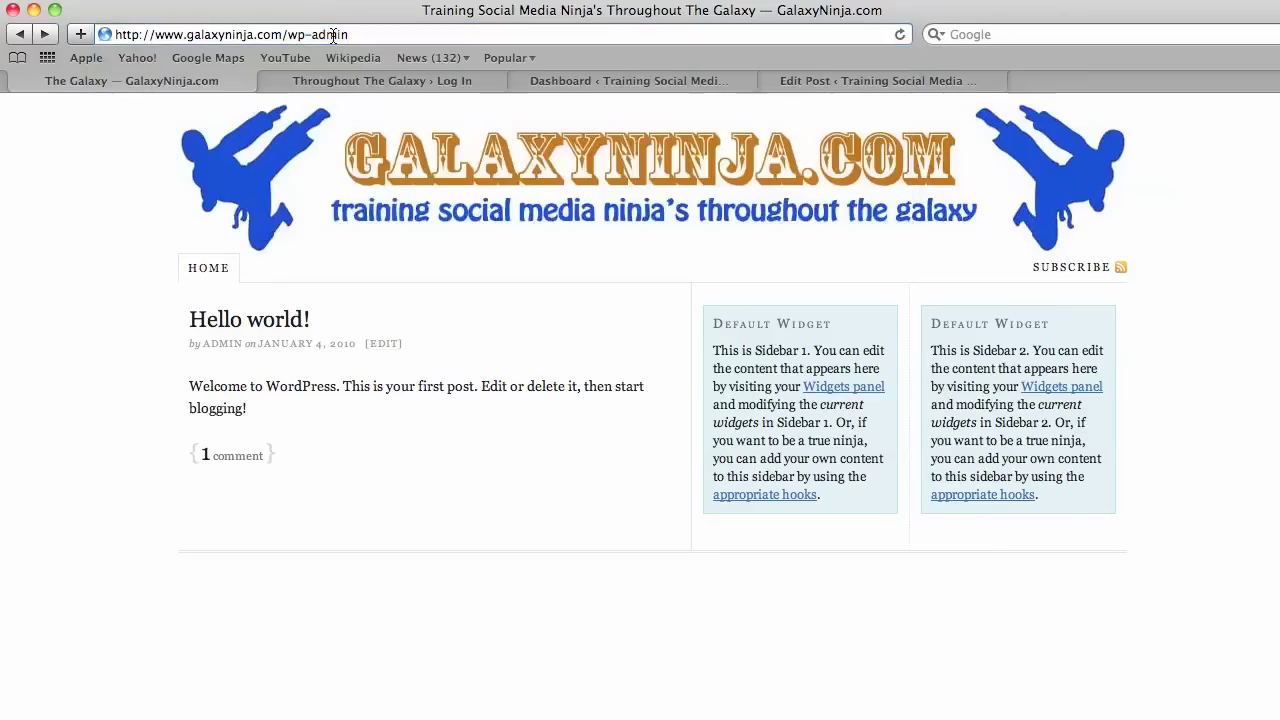
click(338, 80)
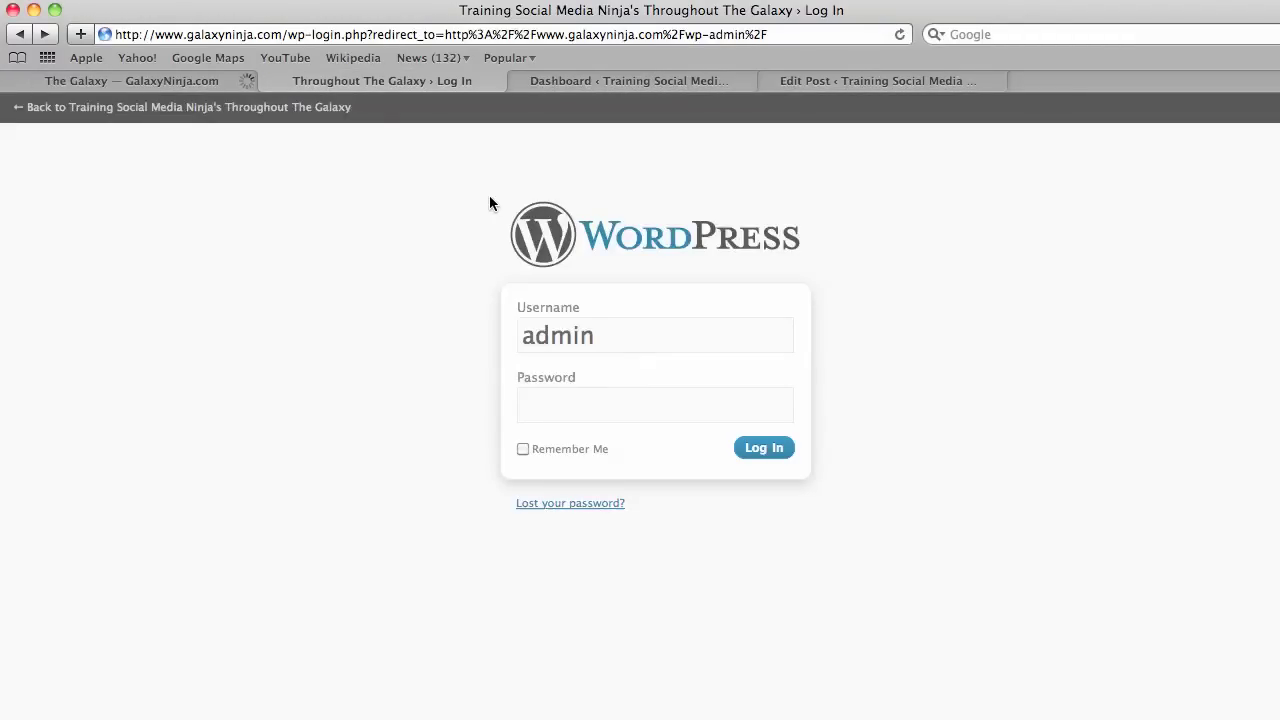
Enter the username and the account password, then log in to the admin Dashboard
click(614, 351)
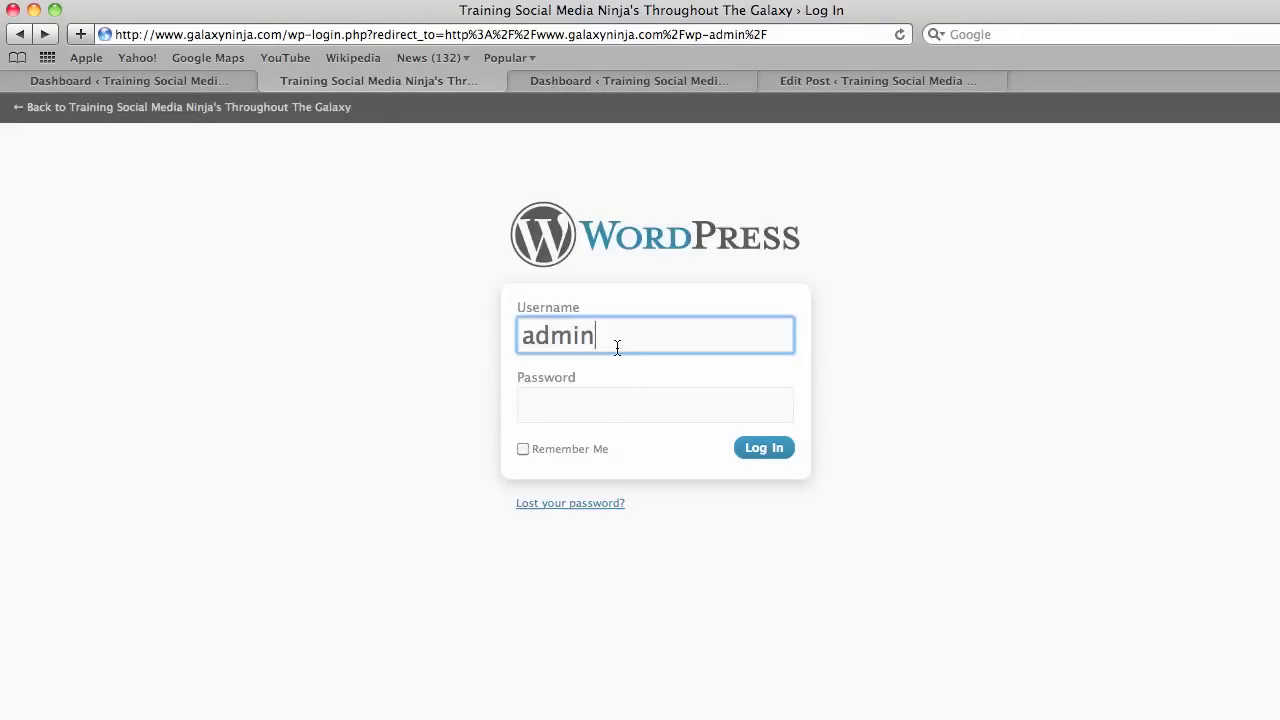
click(601, 413)
key(super+v)
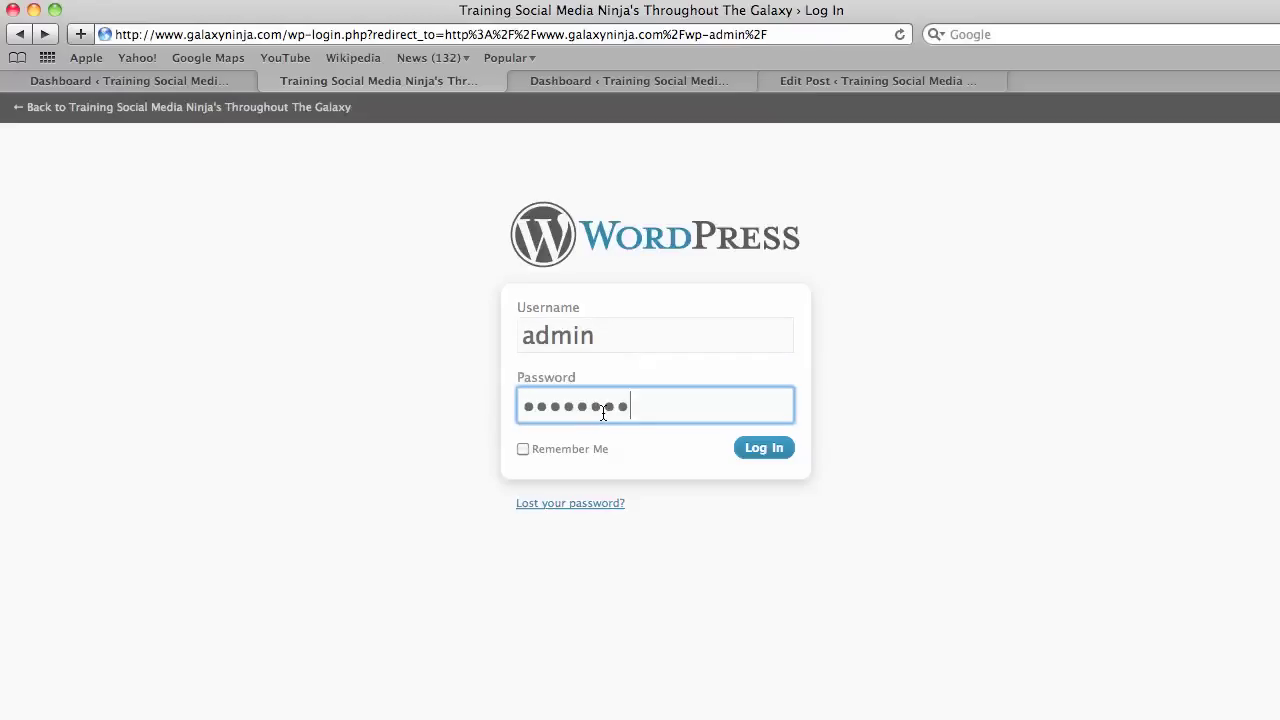
click(757, 451)
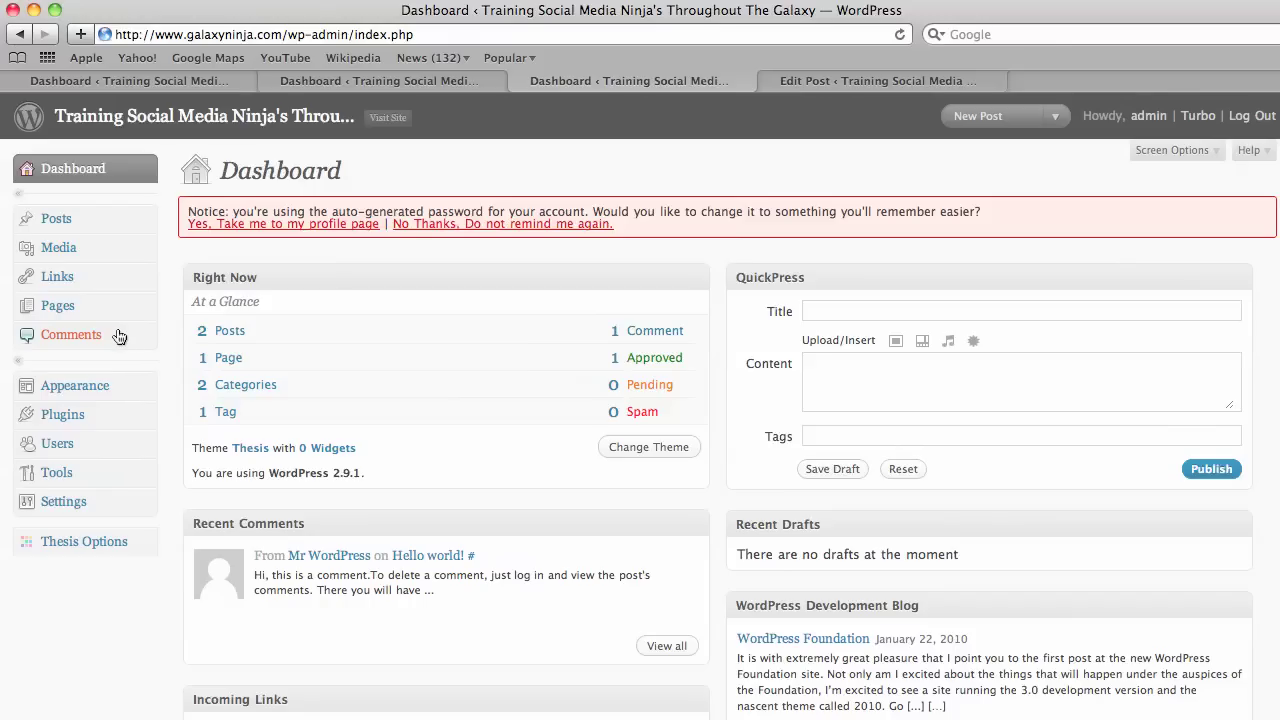
Open a blank Add New Post editor from the Posts menu, dismissing the low battery alert
click(144, 218)
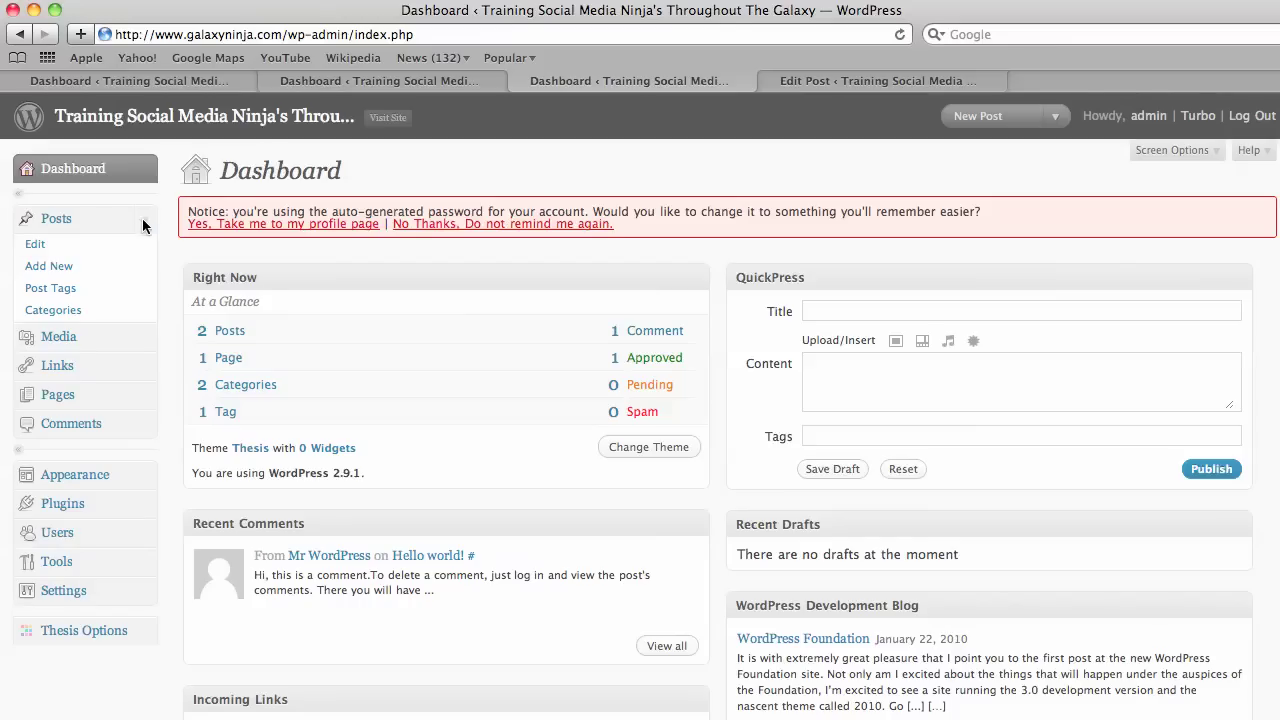
click(70, 268)
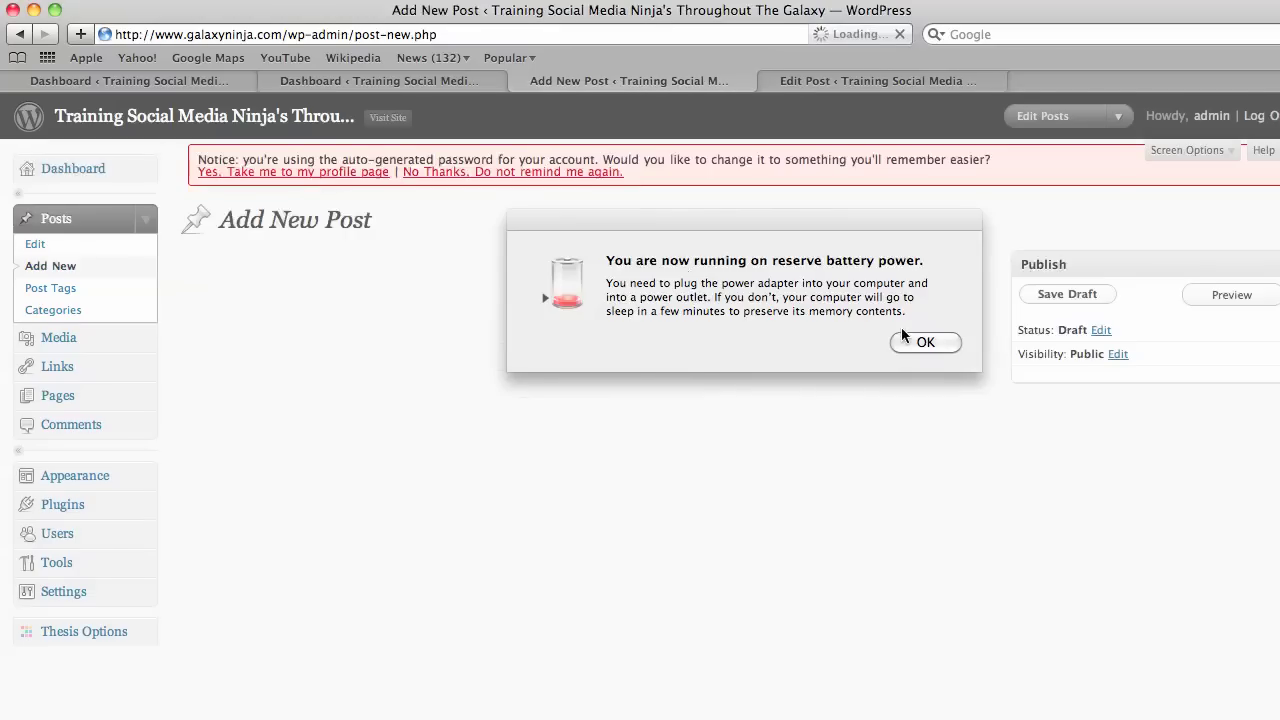
click(905, 342)
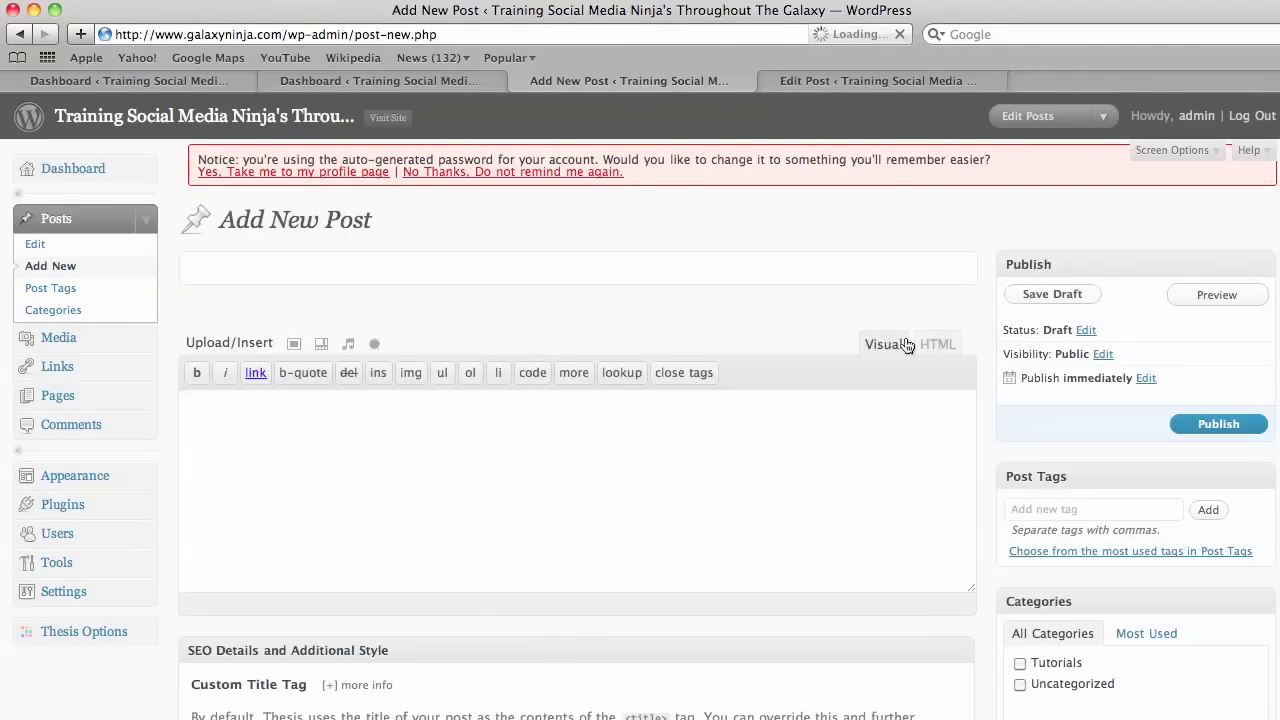
click(843, 83)
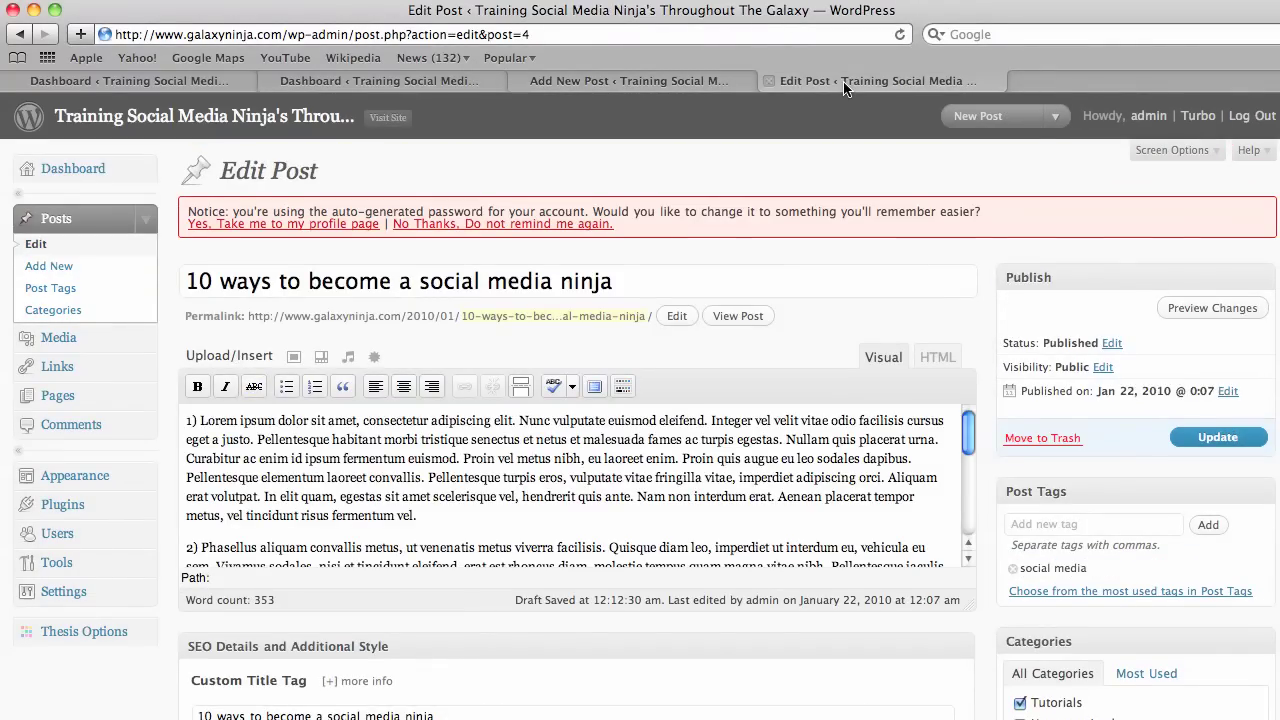
click(624, 79)
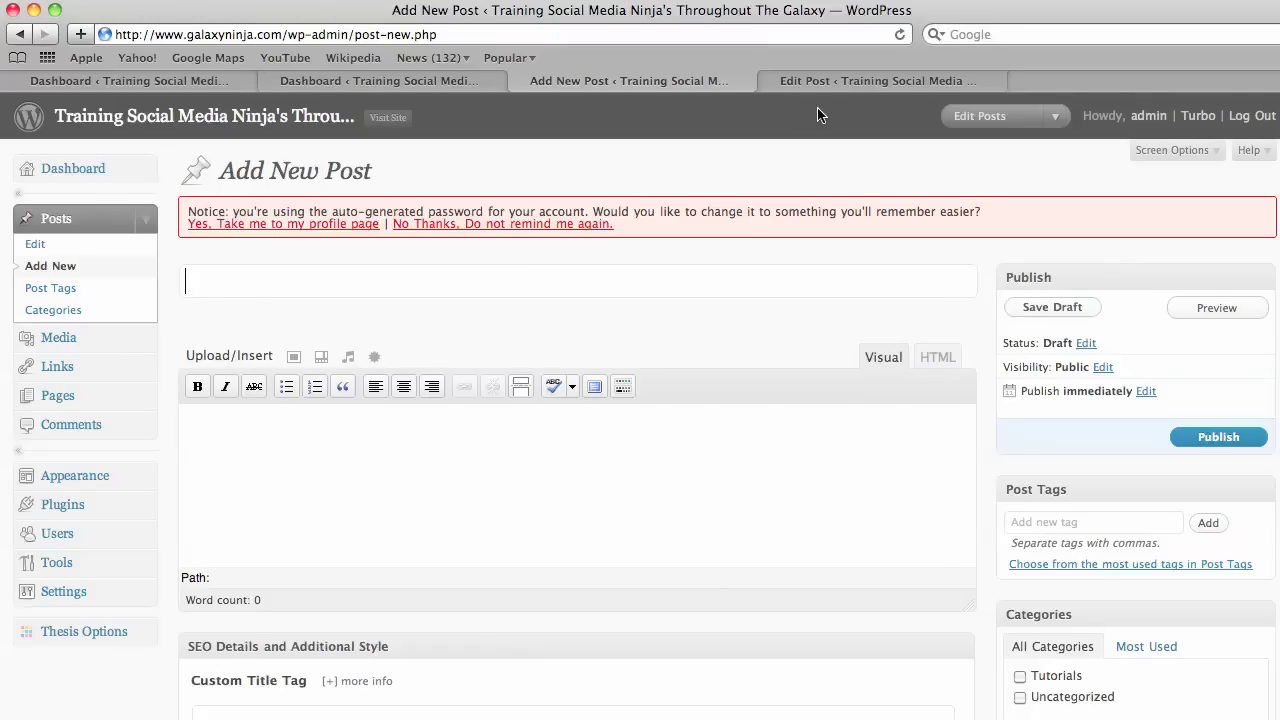
Switch to the Edit Post tab for '10 ways to become a social media ninja'
click(833, 86)
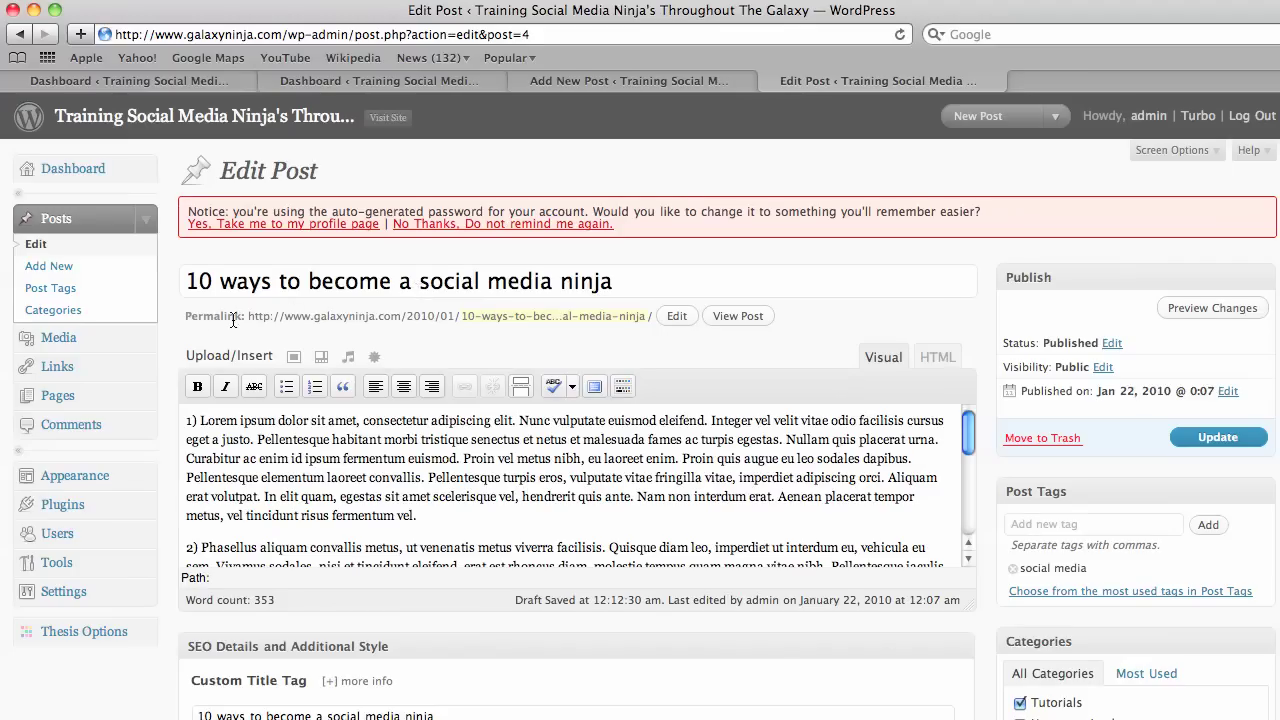
Toggle the Kitchen Sink button so the second formatting row stays visible
scroll(179, 317, down, 2)
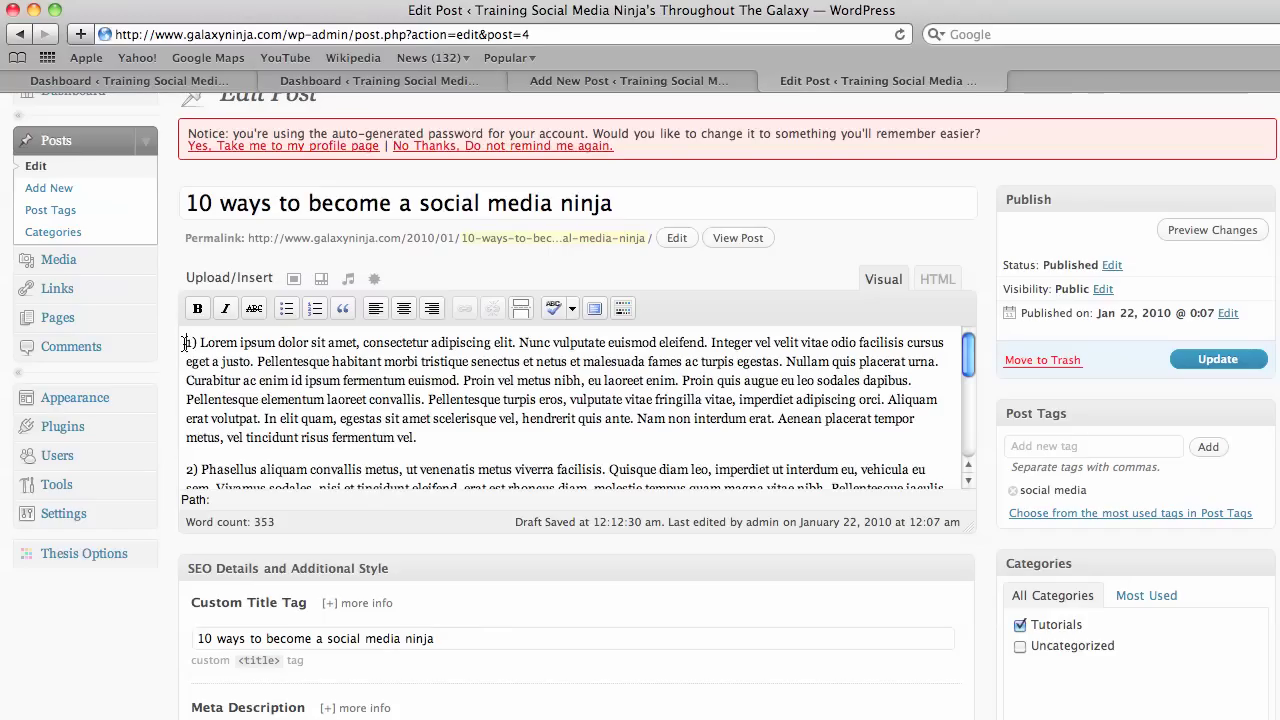
drag(183, 344, 253, 362)
click(315, 380)
click(623, 311)
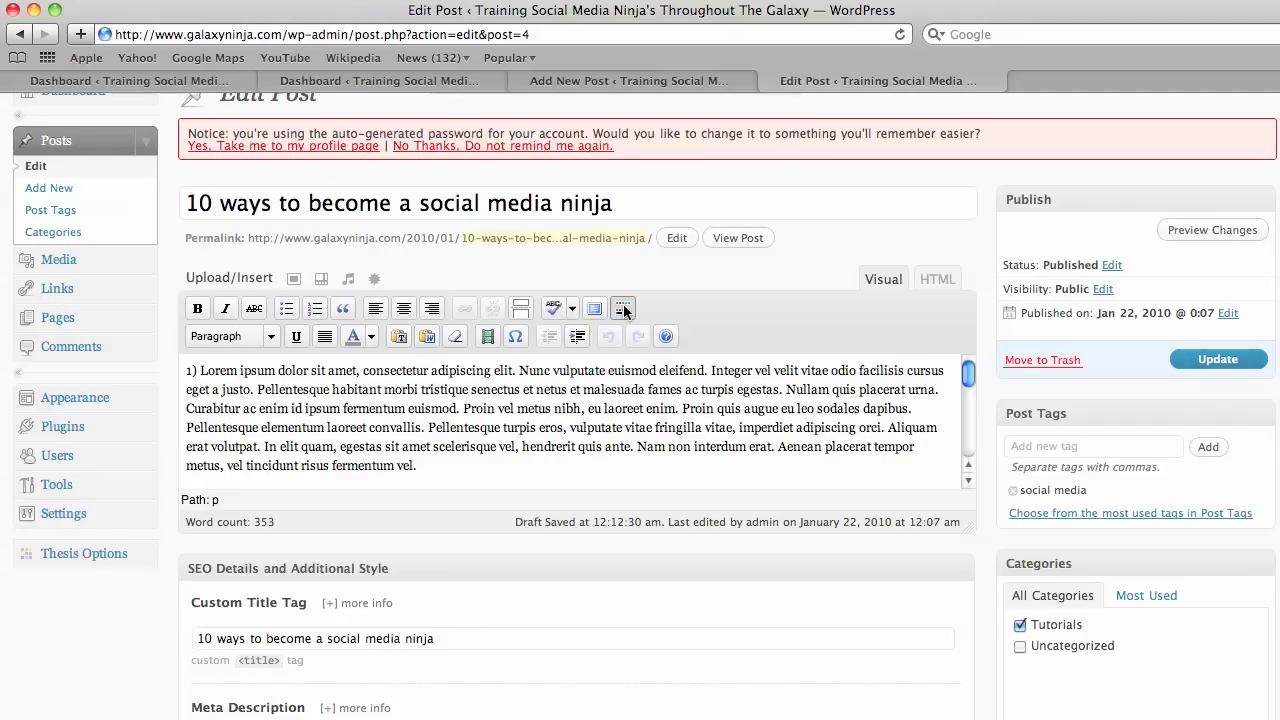
click(623, 310)
click(623, 310)
drag(186, 371, 242, 400)
click(172, 412)
scroll(172, 412, down, 3)
scroll(172, 412, down, 1)
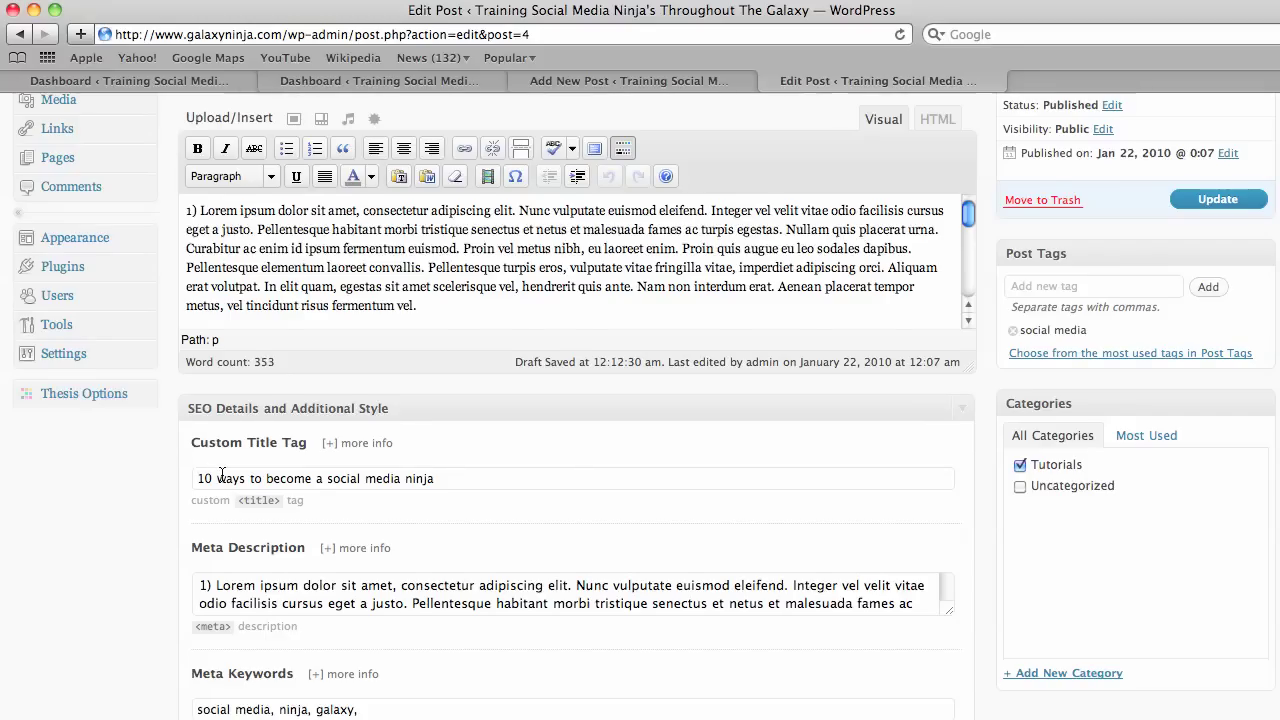
scroll(218, 470, up, 5)
scroll(222, 470, down, 3)
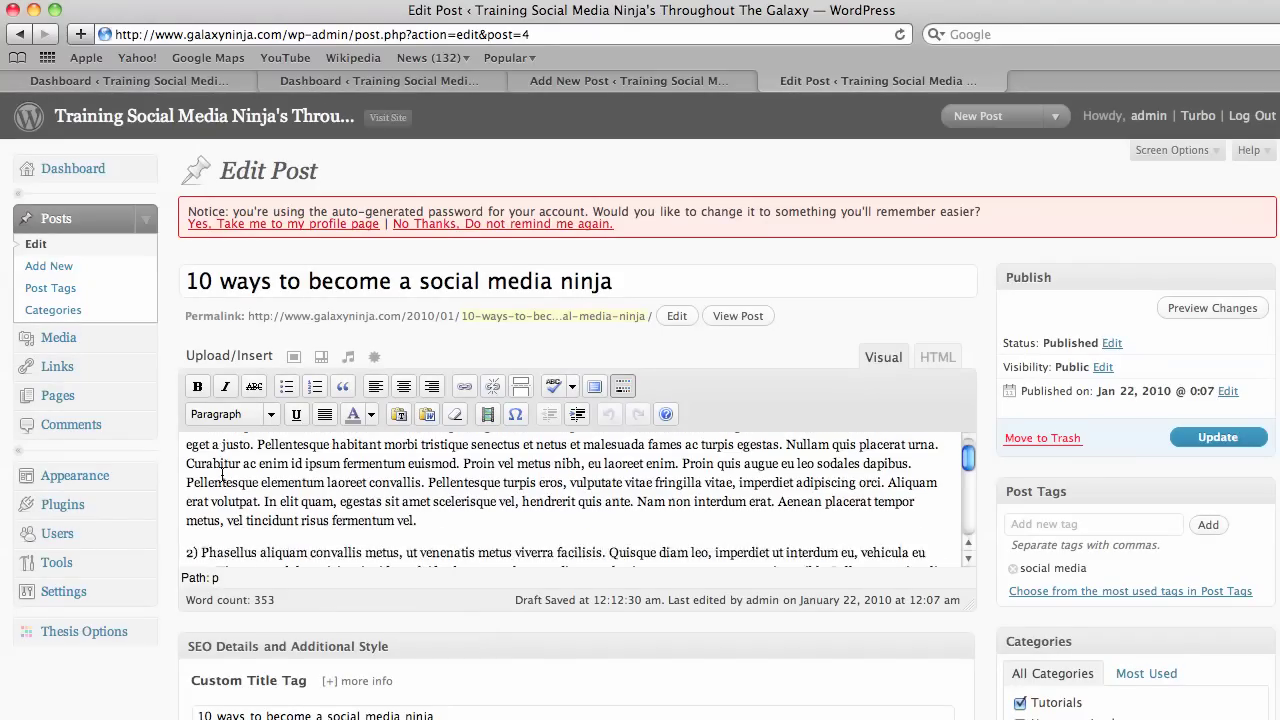
scroll(175, 460, down, 1)
scroll(175, 460, down, 3)
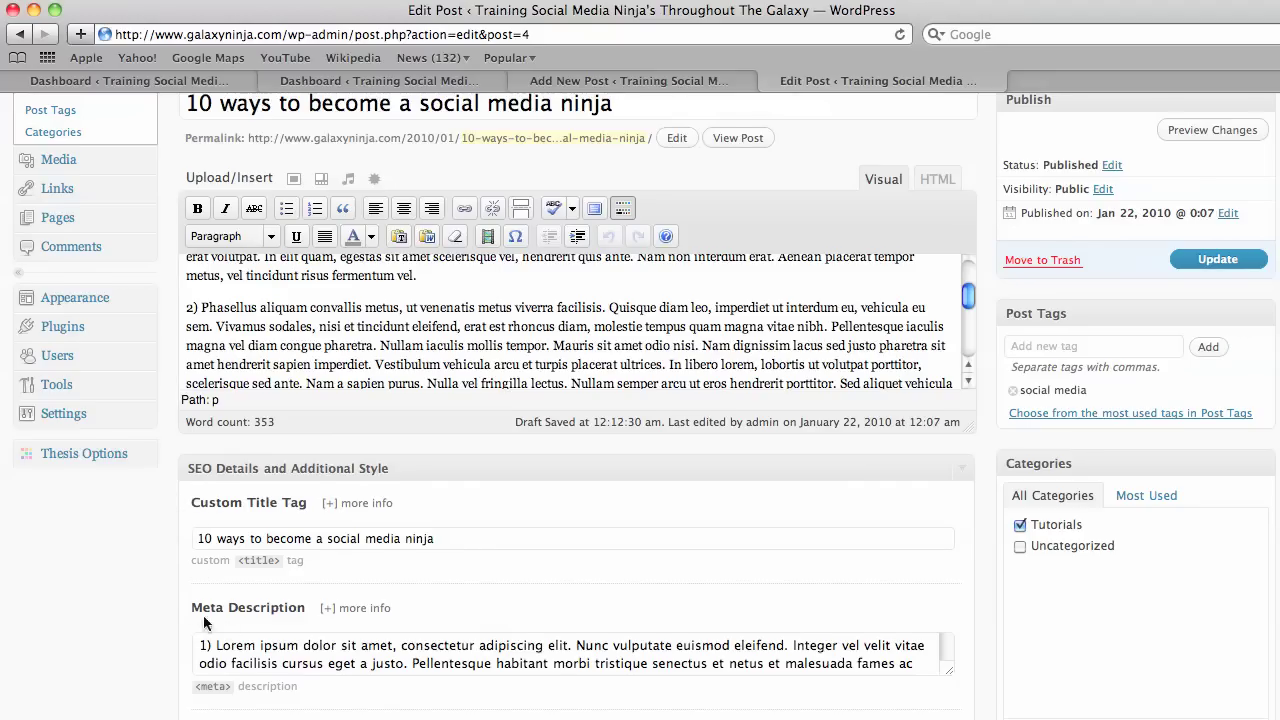
scroll(187, 605, down, 2)
scroll(187, 605, down, 3)
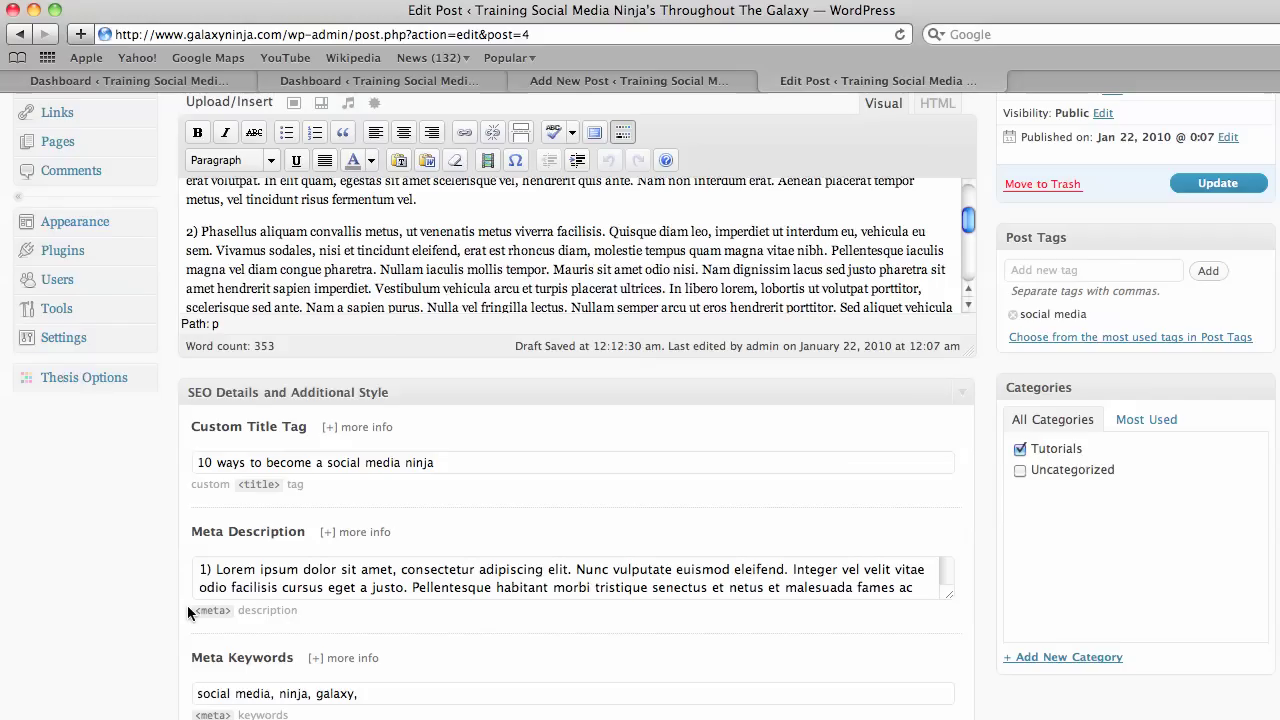
scroll(150, 545, up, 5)
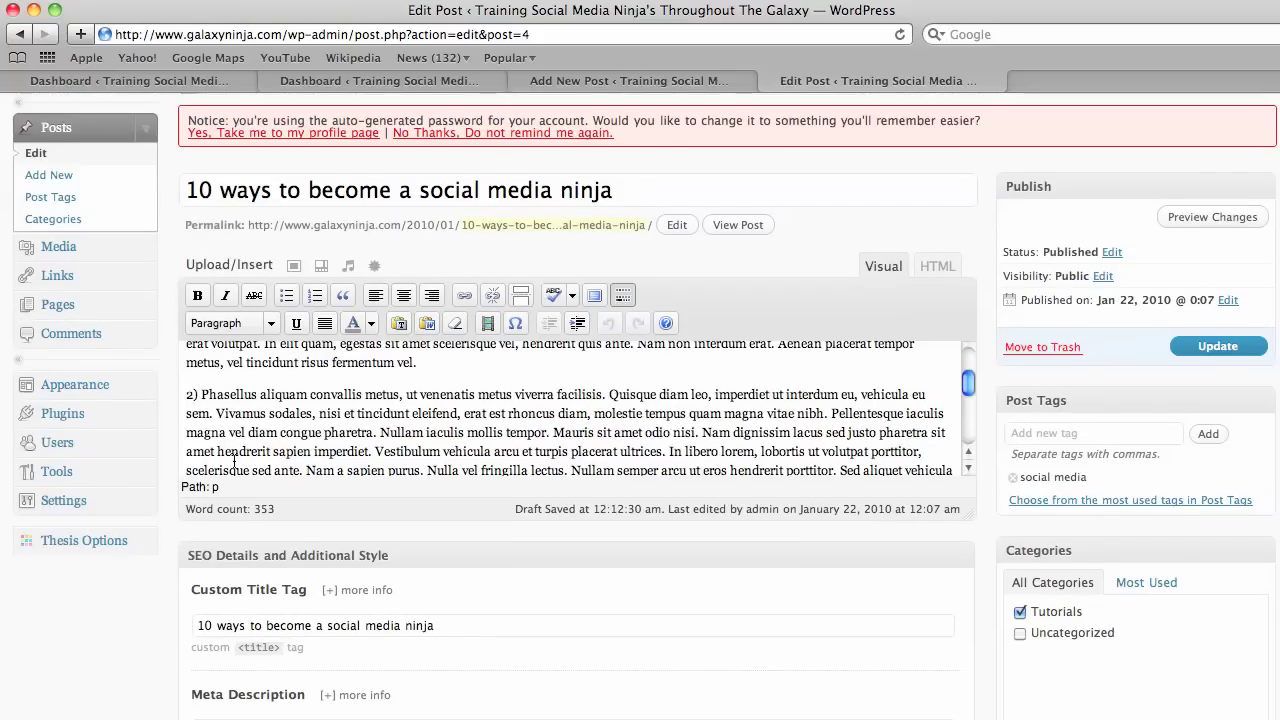
scroll(276, 415, up, 4)
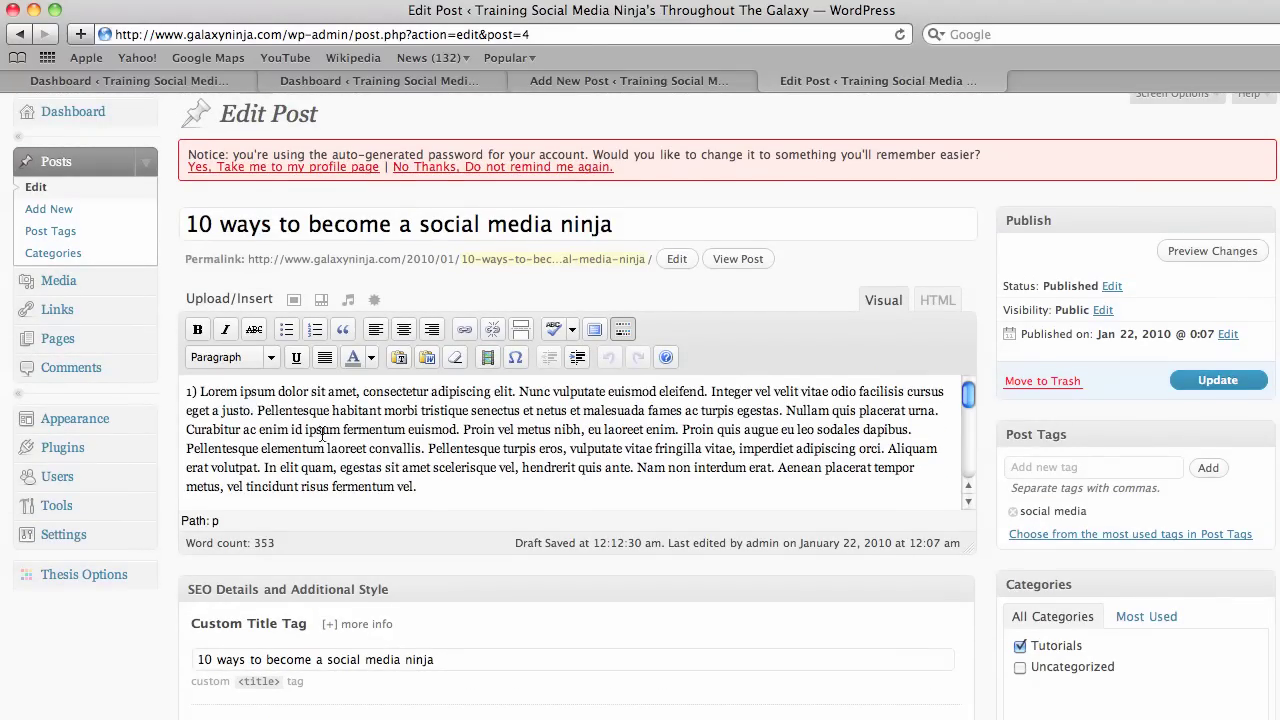
scroll(166, 392, down, 2)
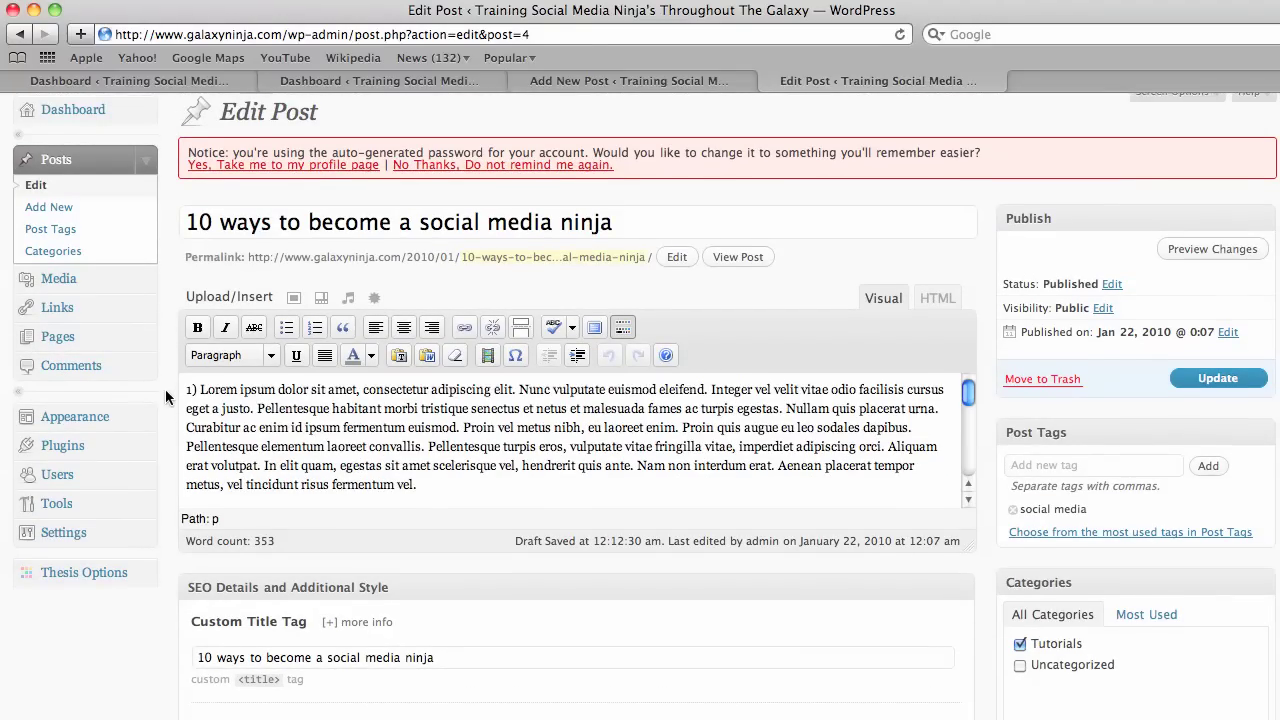
scroll(166, 391, down, 7)
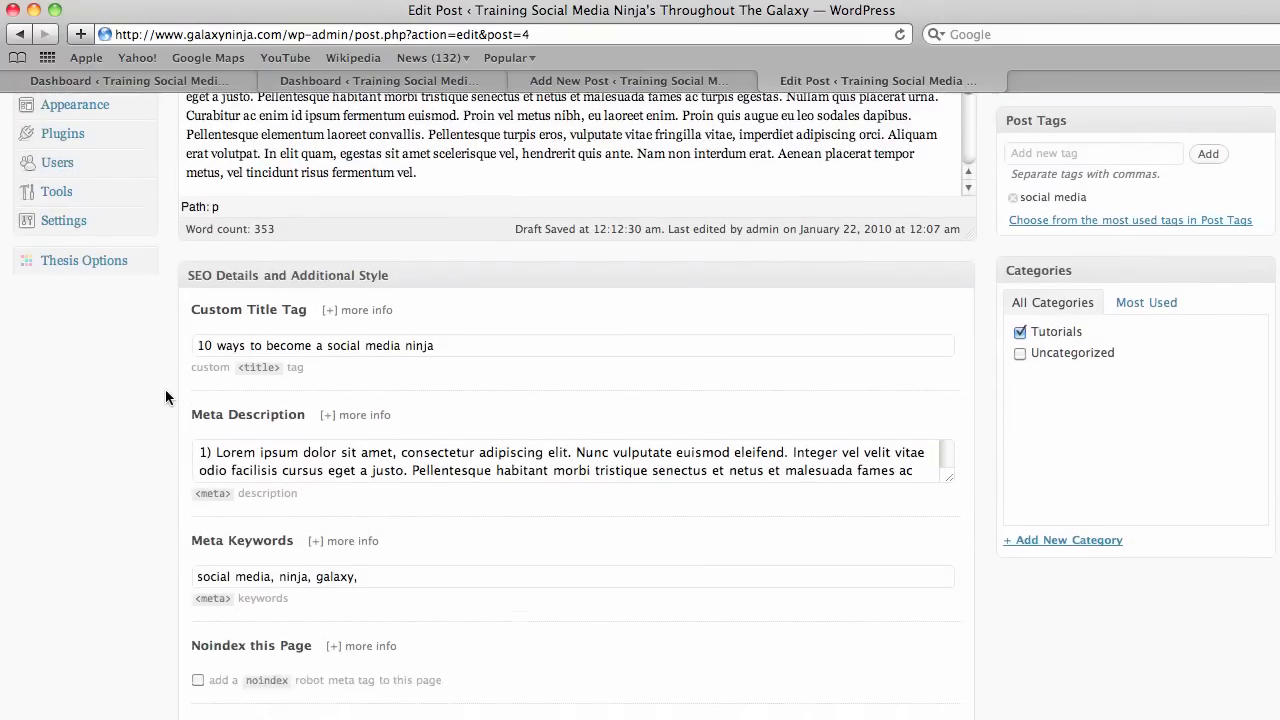
scroll(165, 397, down, 2)
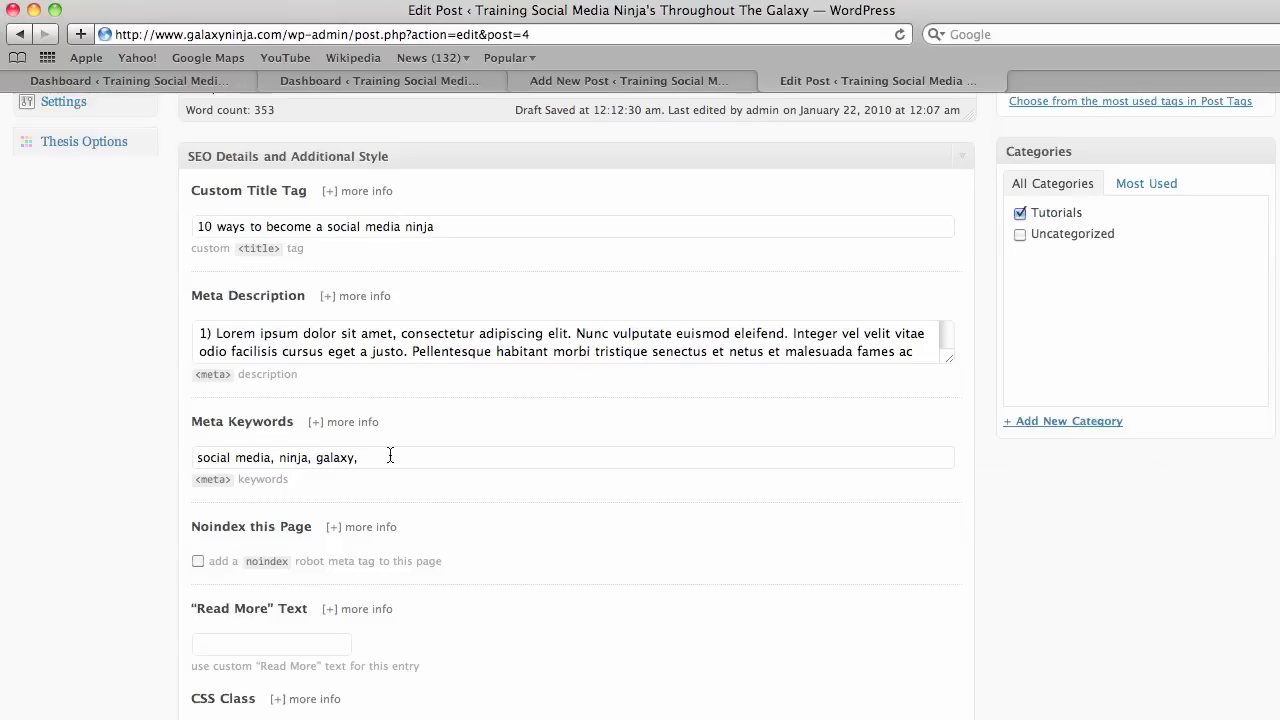
scroll(390, 456, up, 10)
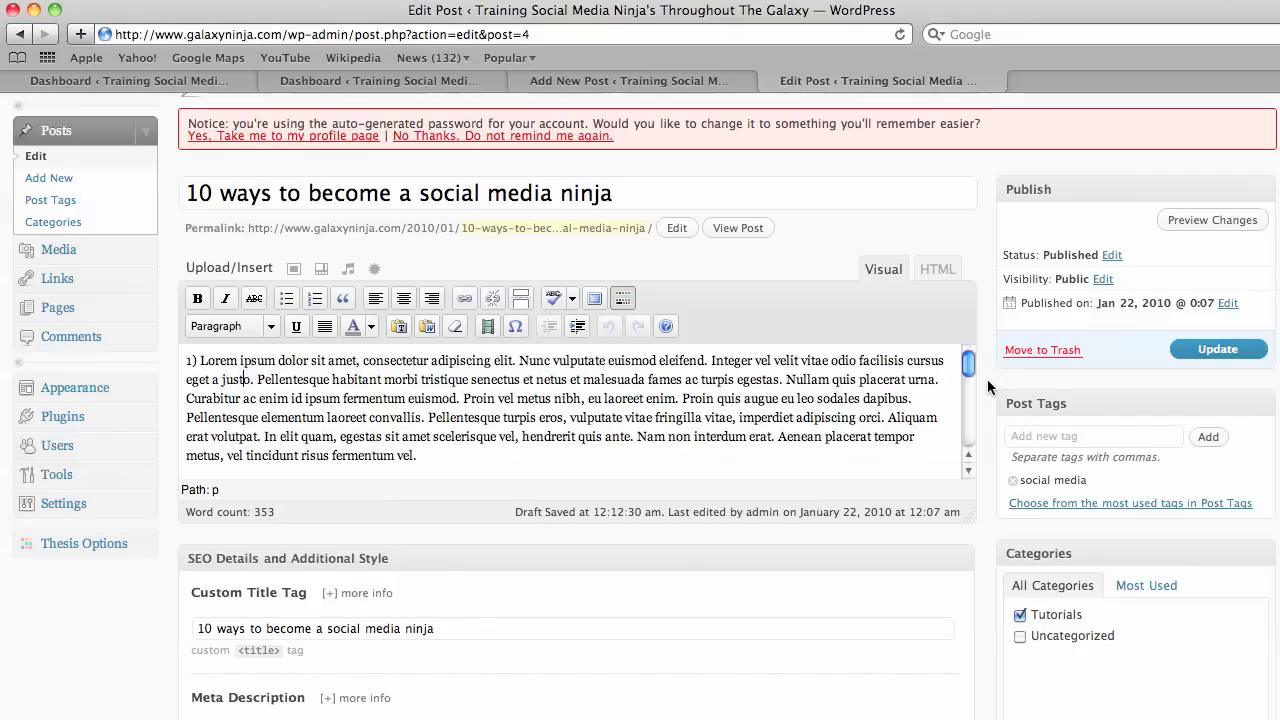
scroll(987, 379, down, 2)
scroll(987, 379, down, 2)
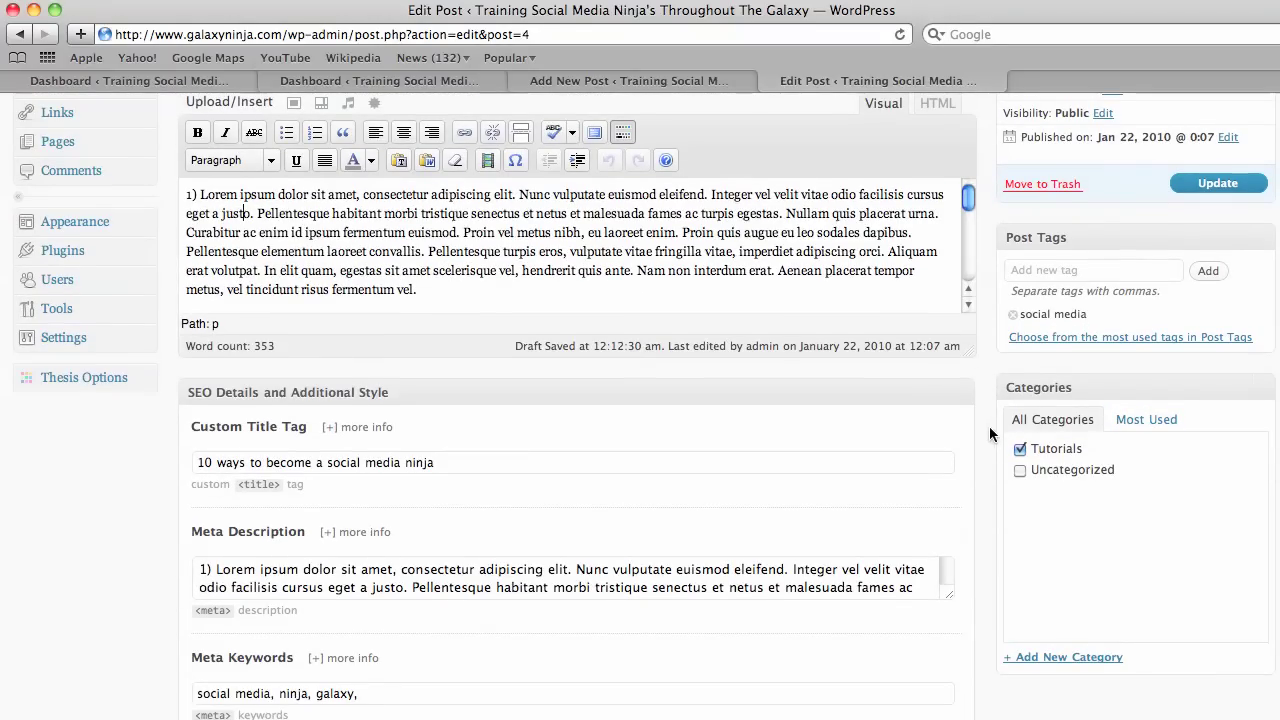
scroll(992, 434, up, 4)
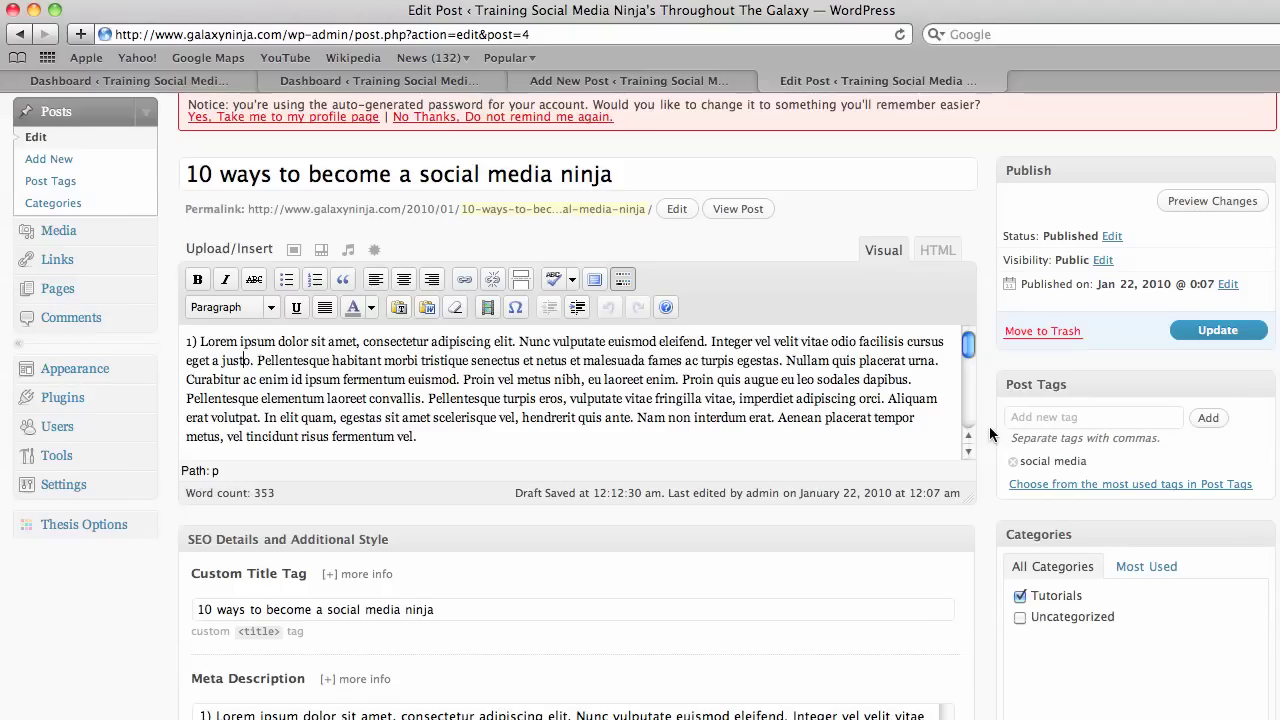
scroll(989, 426, up, 1)
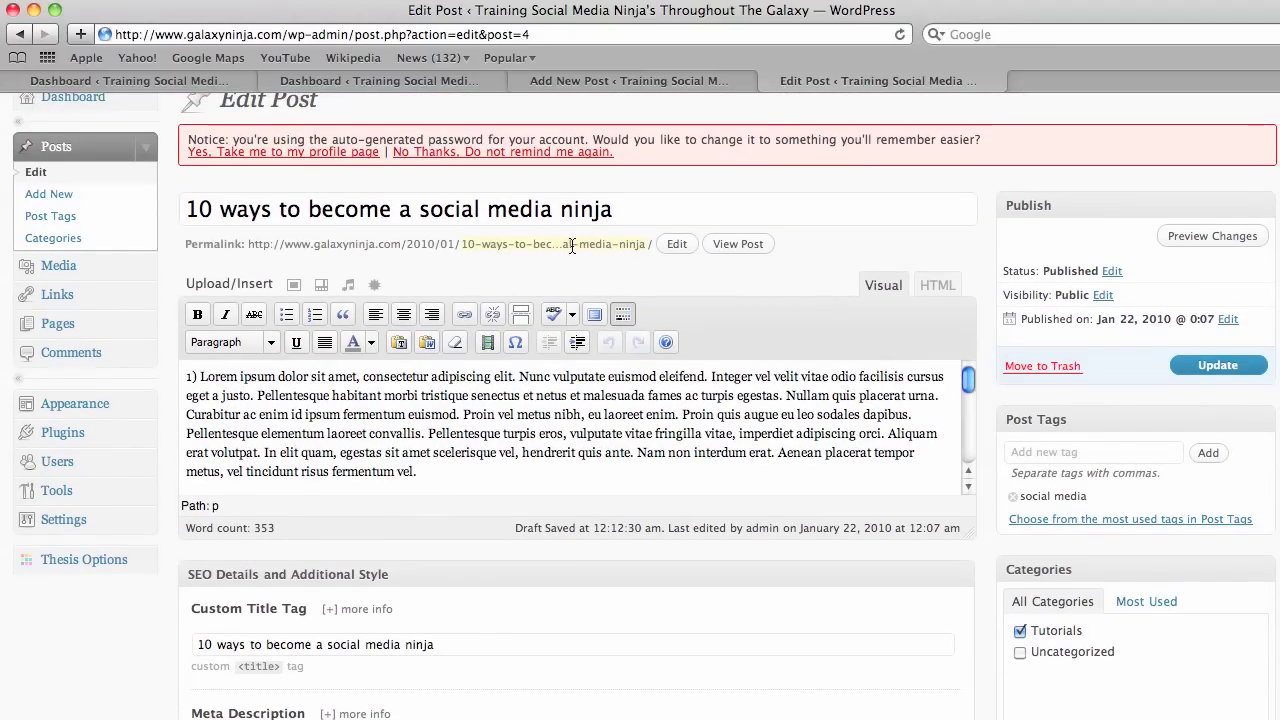
Shorten the permalink slug to '10-ways-become-social-media-ninja' and confirm it
click(571, 246)
key(Right)
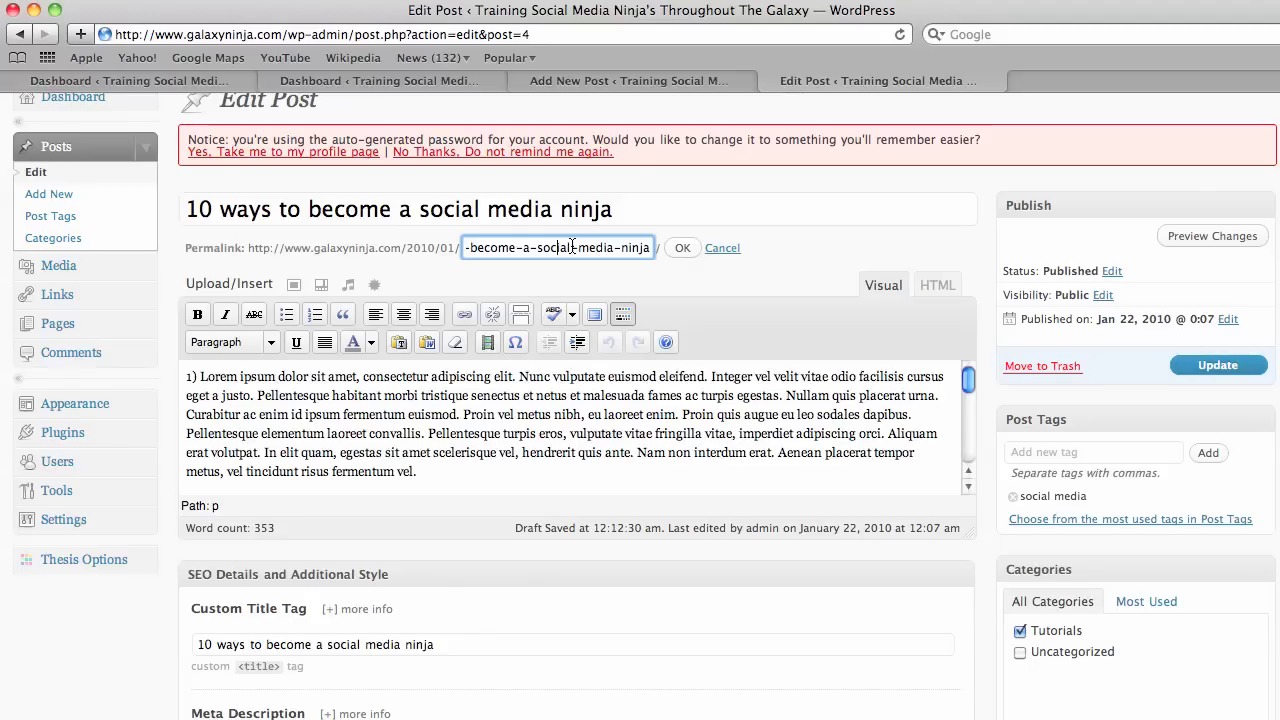
key(BackSpace)
key(BackSpace)
key(BackSpace)
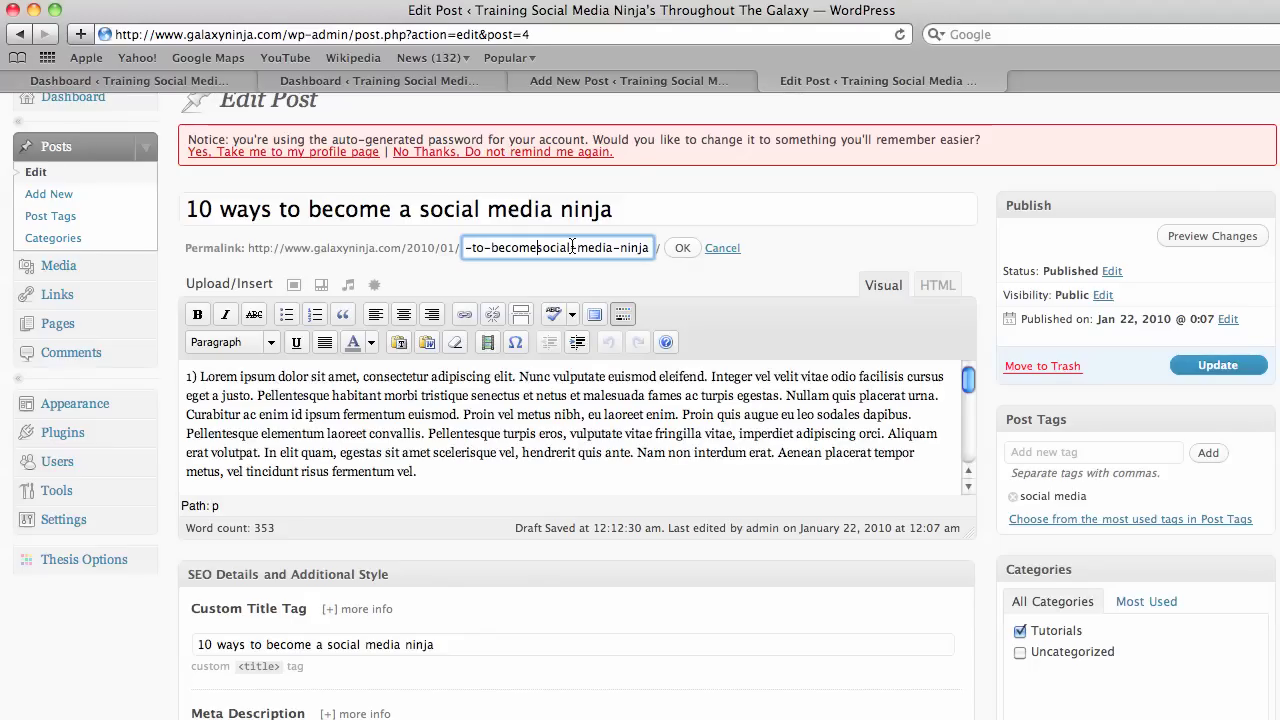
text(-)
key(Left)
key(Left)
key(Left)
key(Left)
key(Left)
key(Left)
key(Left)
key(Left)
key(Left)
key(Left)
key(Left)
key(Left)
key(Left)
key(Left)
key(Left)
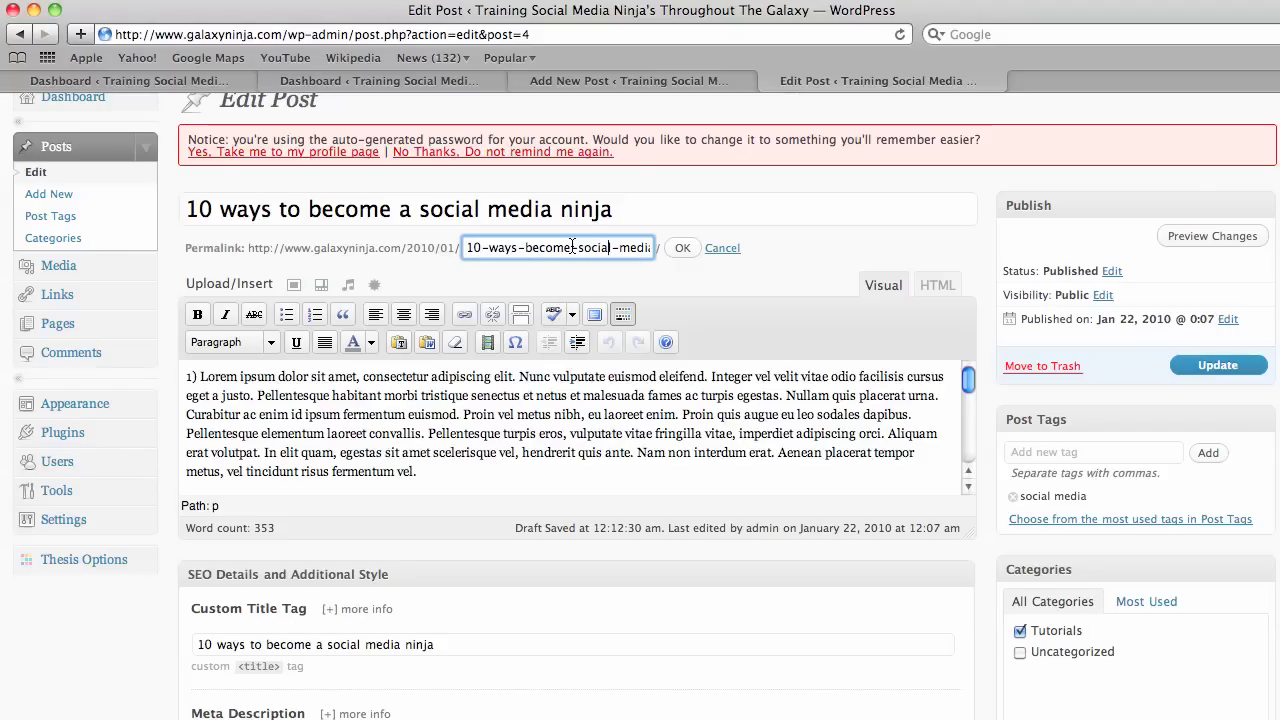
key(End)
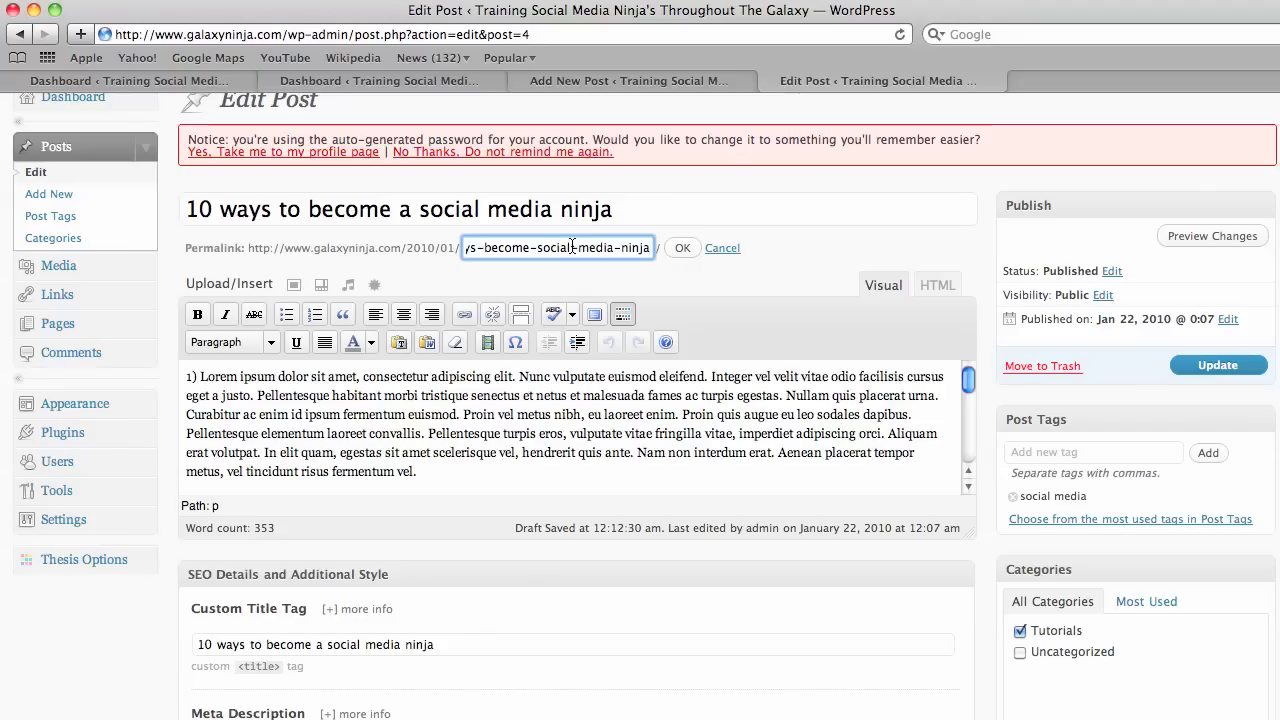
click(683, 249)
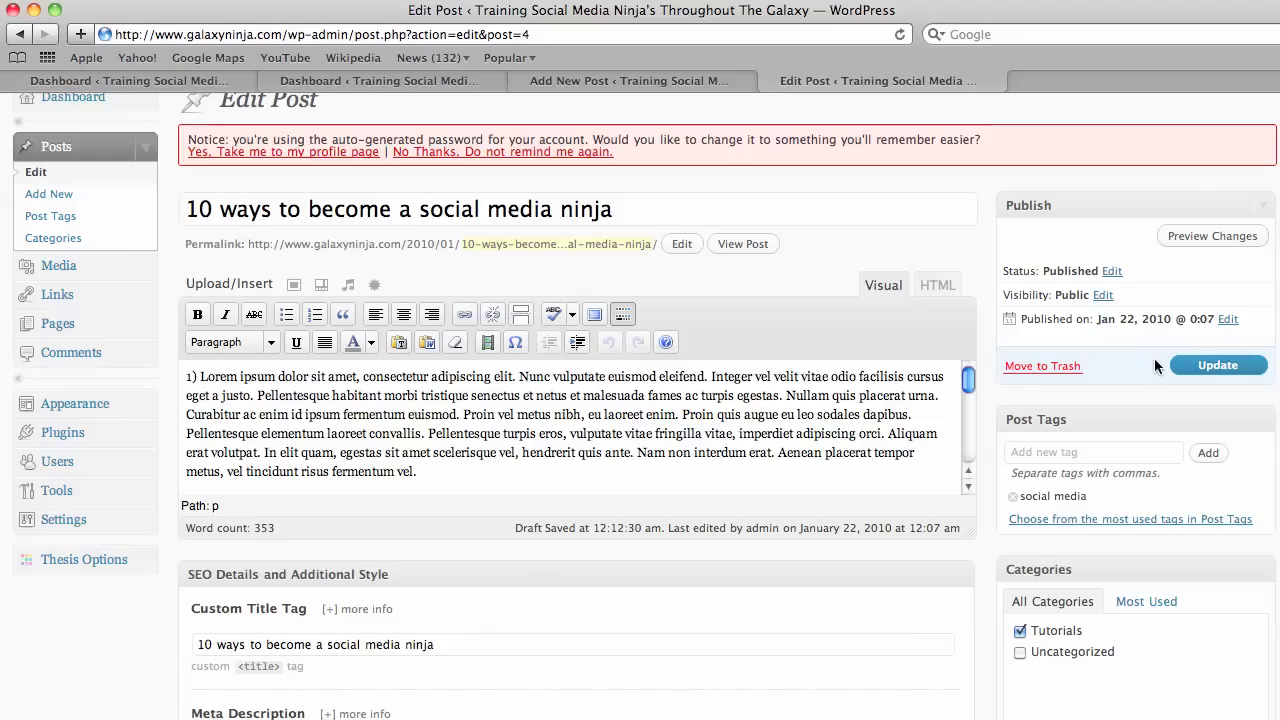
Update the published post to save the shortened permalink
click(1208, 368)
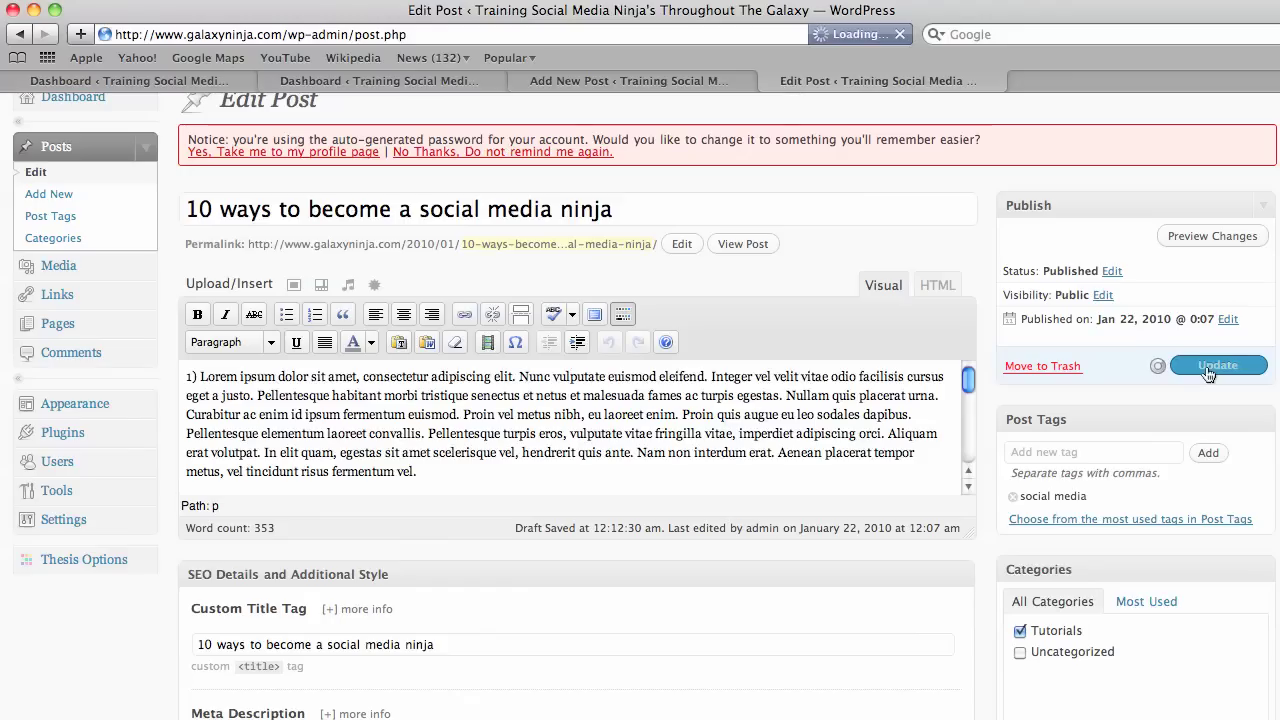